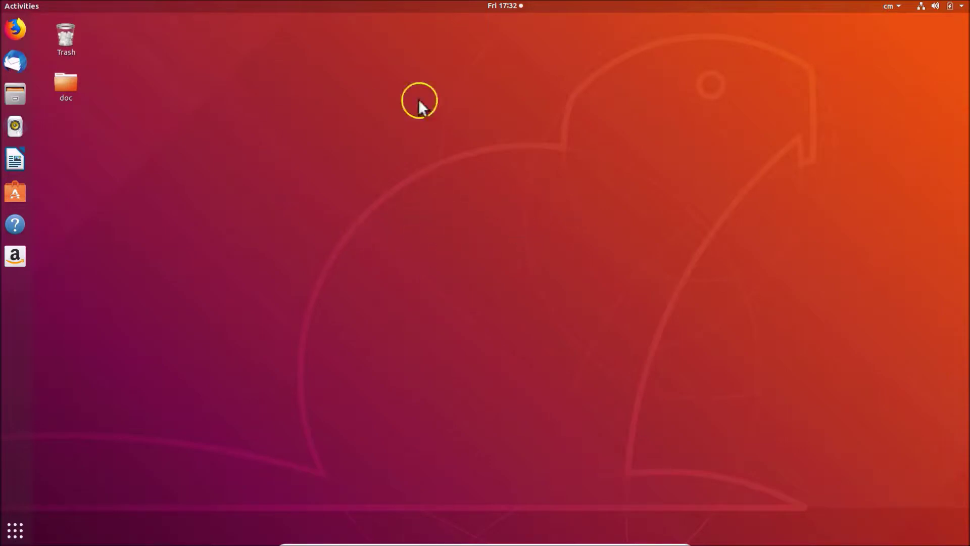
Open the background settings from the desktop right-click menu, then close the window
right_click(476, 193)
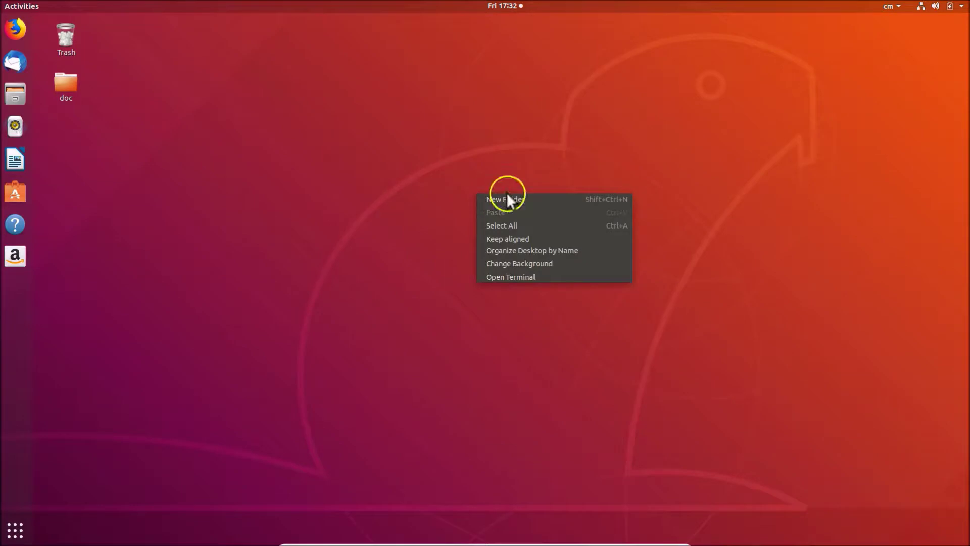
click(542, 264)
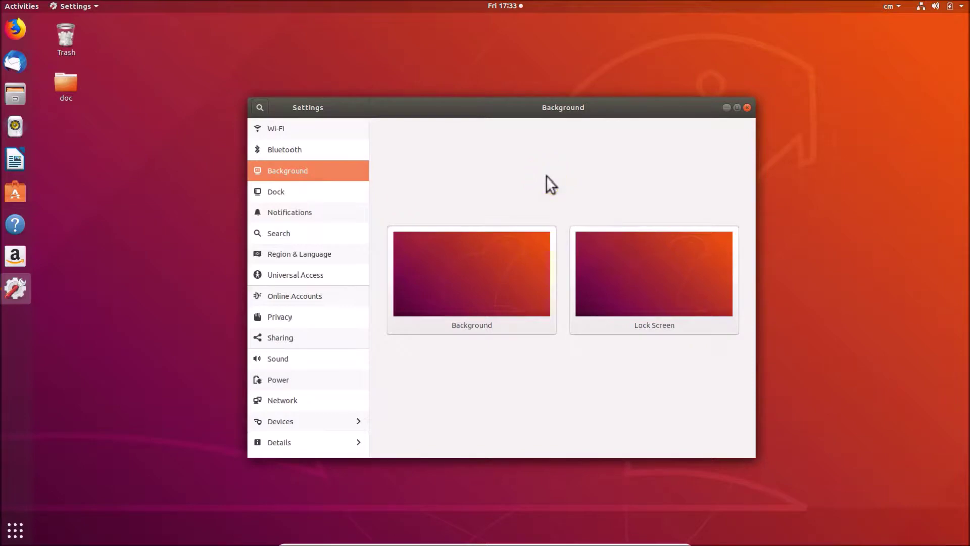
click(747, 109)
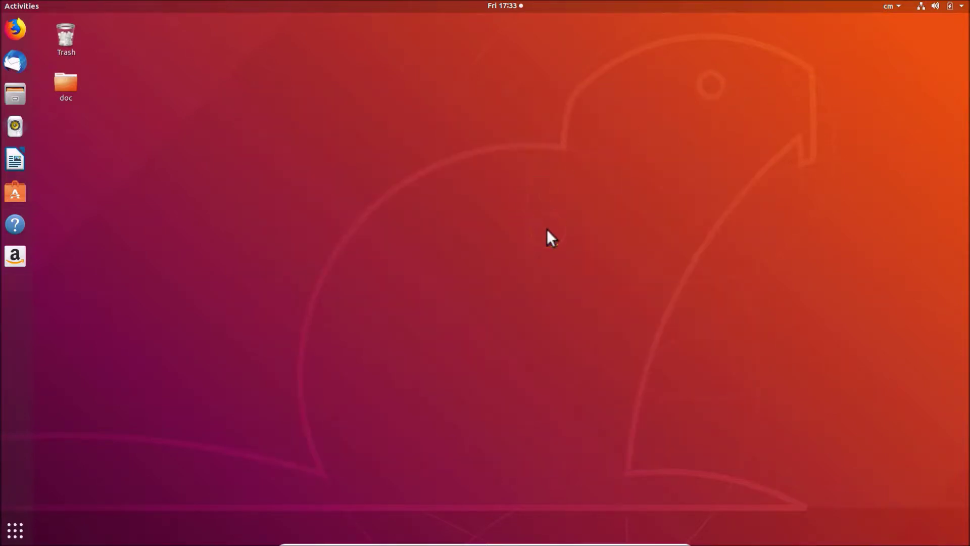
Reopen Settings from the system menu, visit Wi-Fi, return to Background, then close it
click(945, 12)
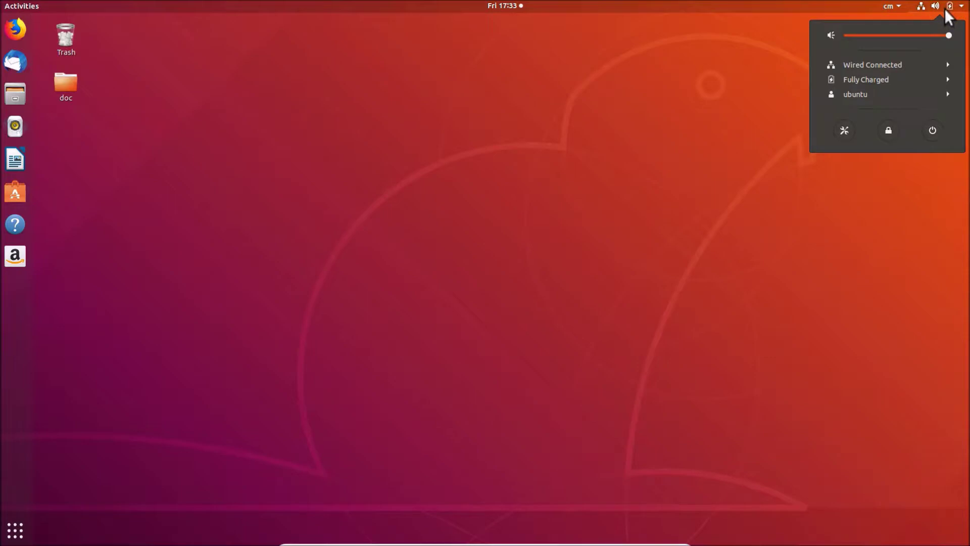
click(891, 6)
click(934, 6)
click(934, 6)
click(933, 6)
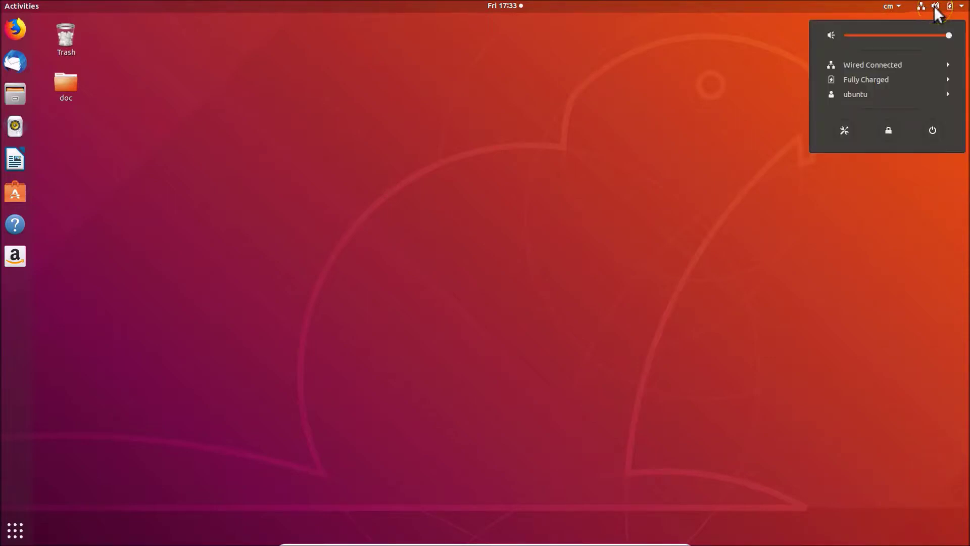
click(845, 129)
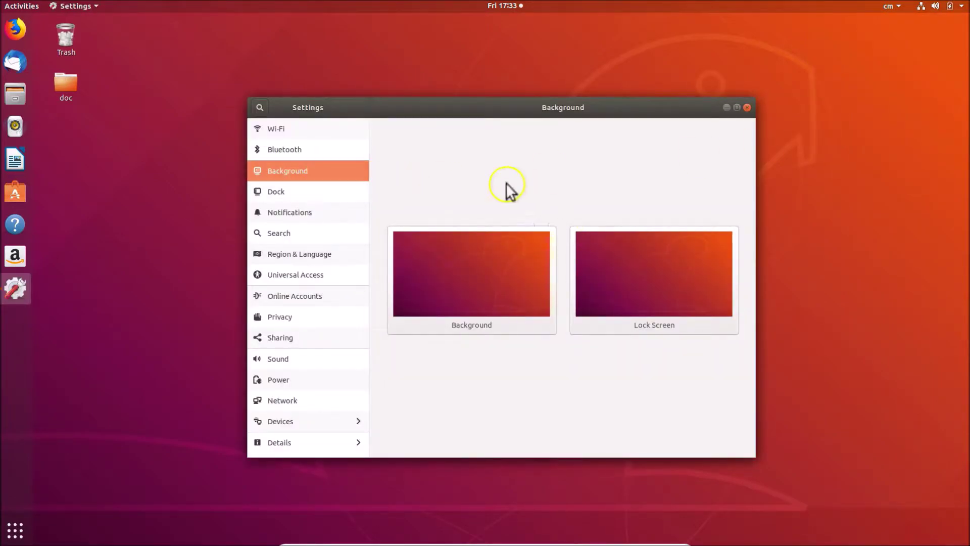
click(282, 130)
click(307, 174)
click(747, 108)
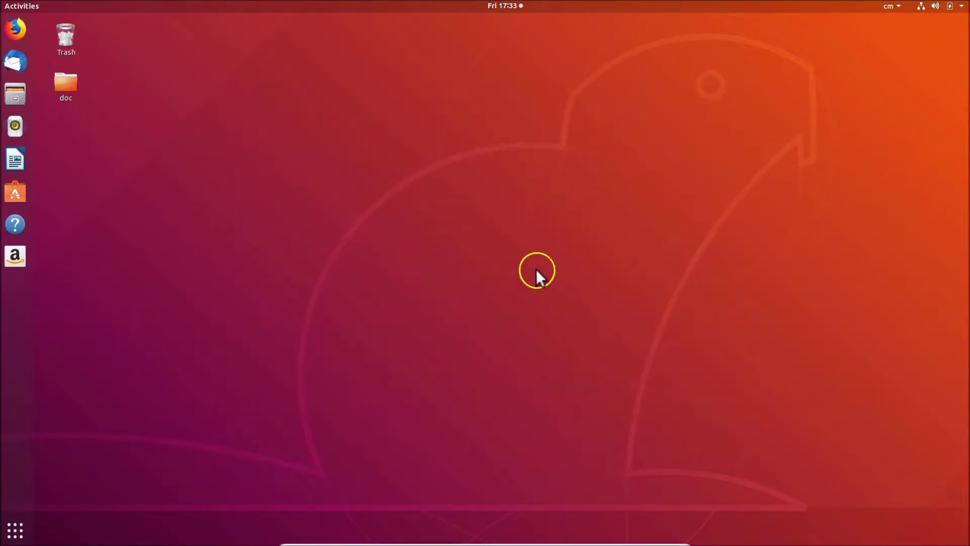
Launch Settings by searching 'settings' in Show Applications and return to the Background page
click(6, 537)
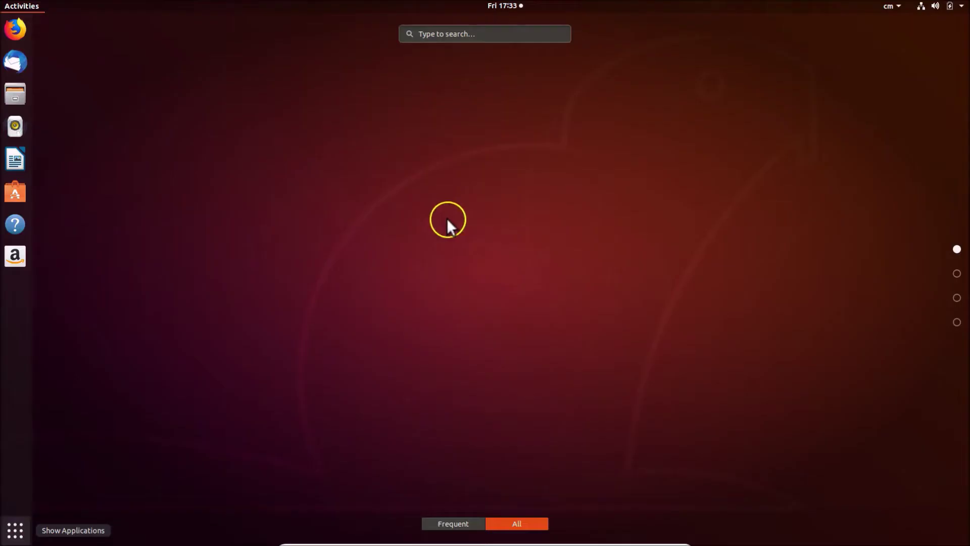
text(set)
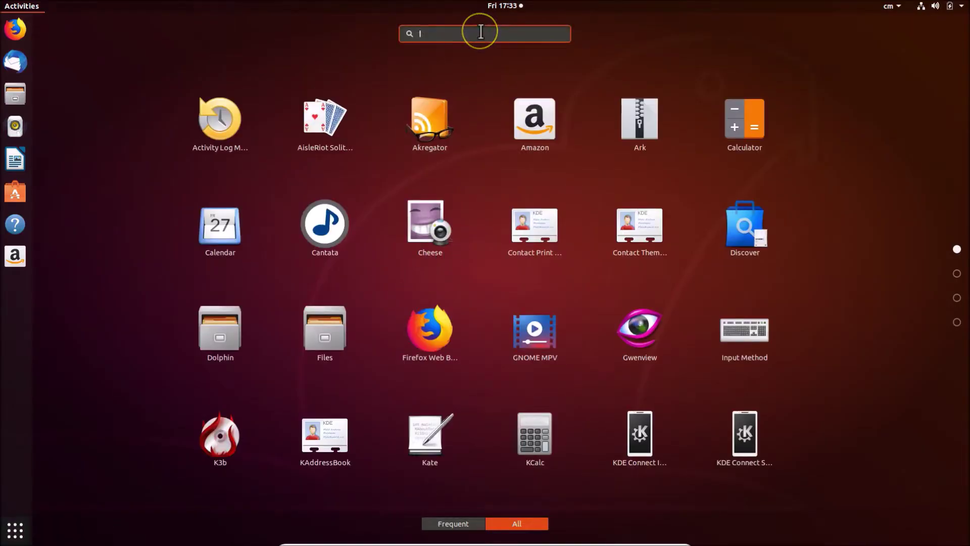
text(tings)
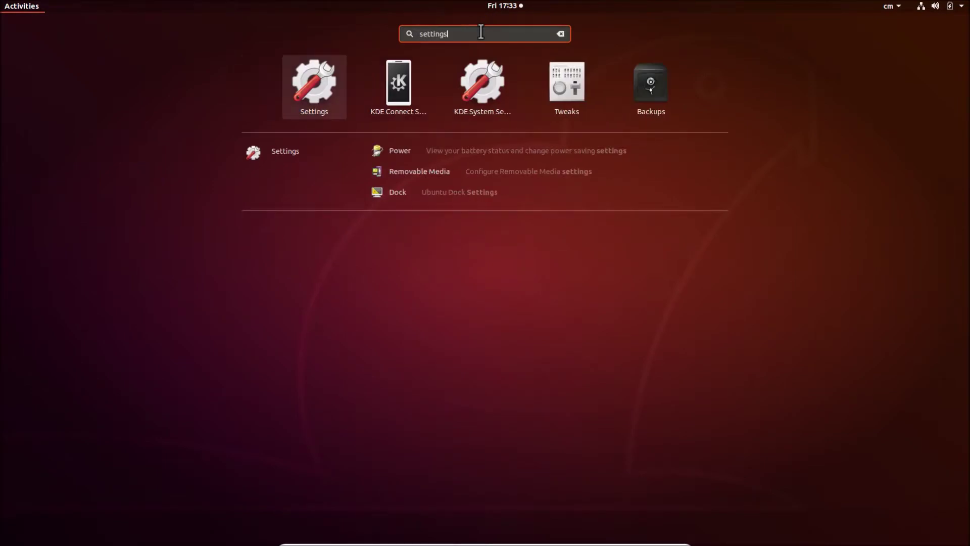
click(328, 87)
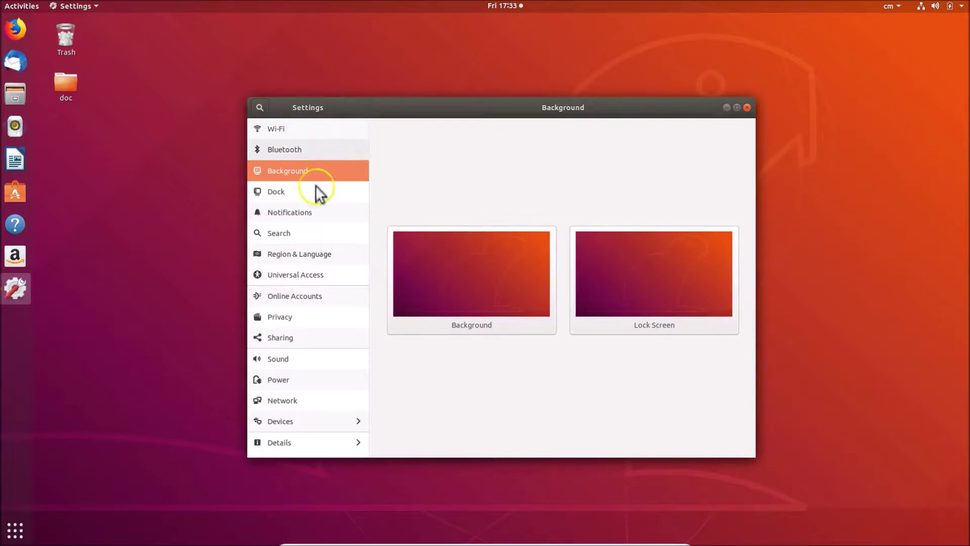
click(301, 131)
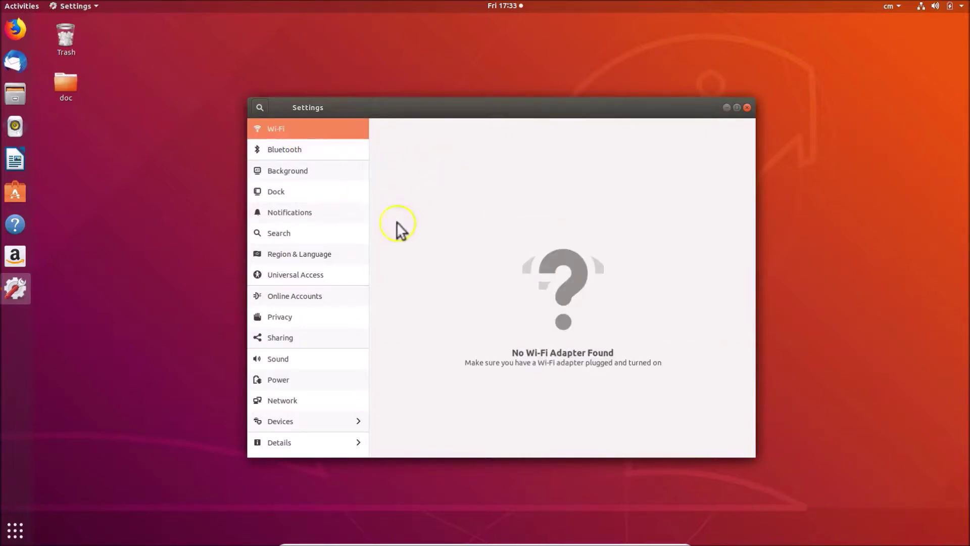
click(281, 177)
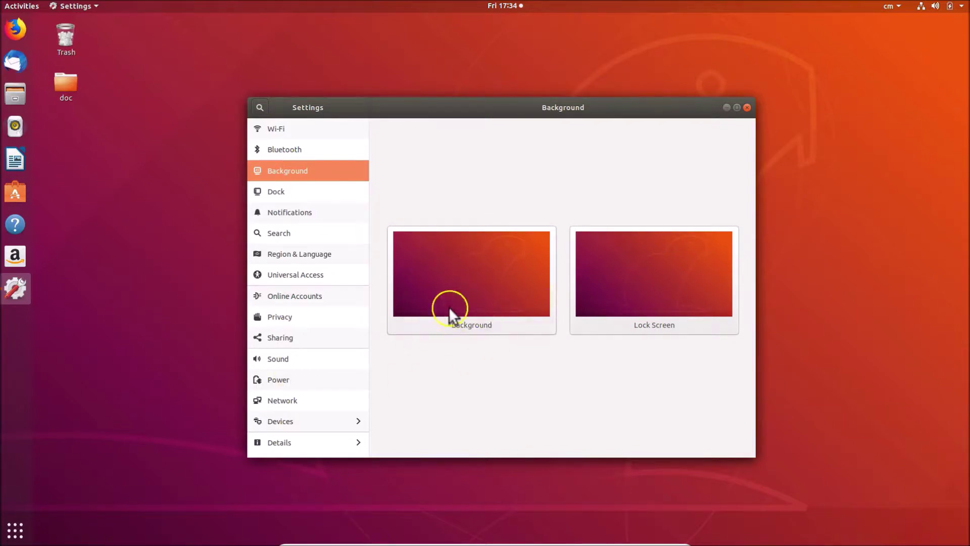
Open the background chooser and browse its Pictures and Colors tabs before returning to Wallpapers
click(483, 305)
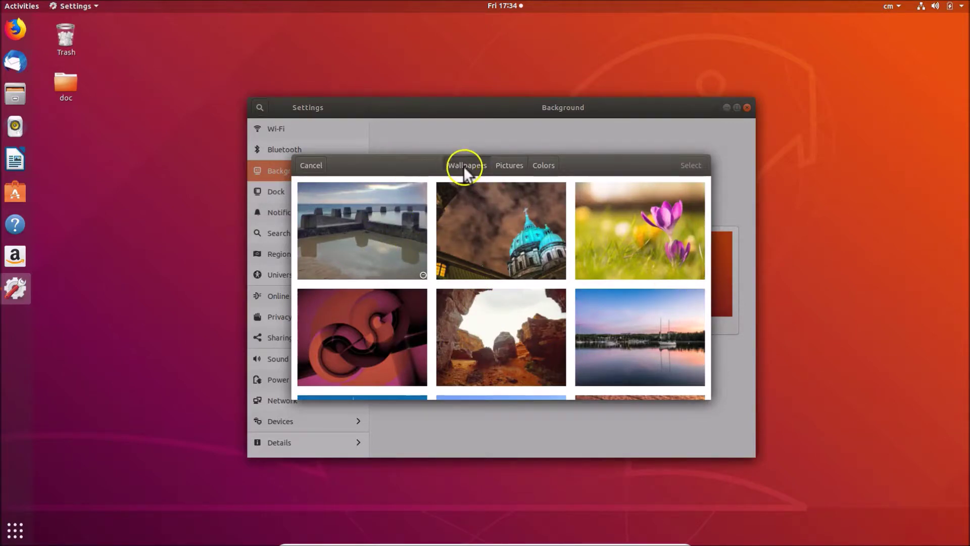
click(509, 166)
click(545, 166)
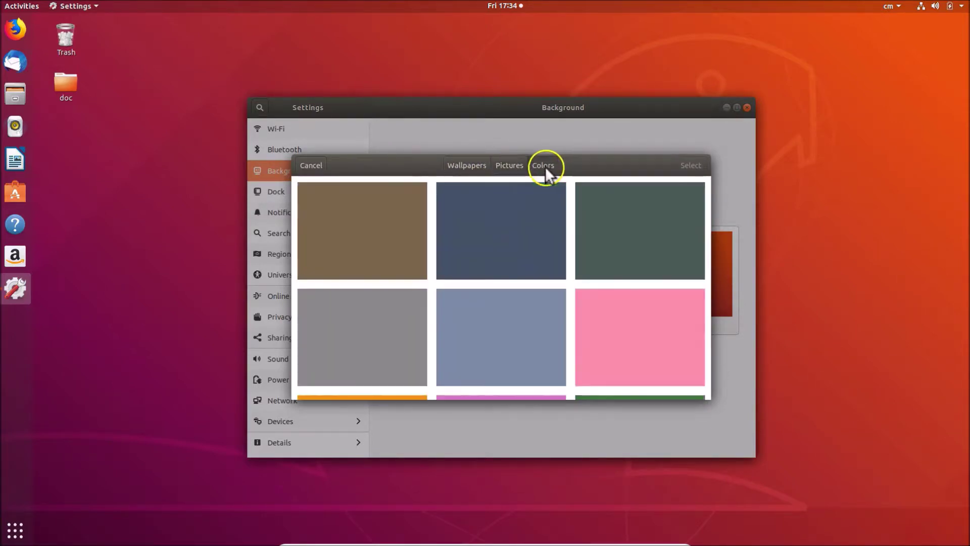
click(465, 163)
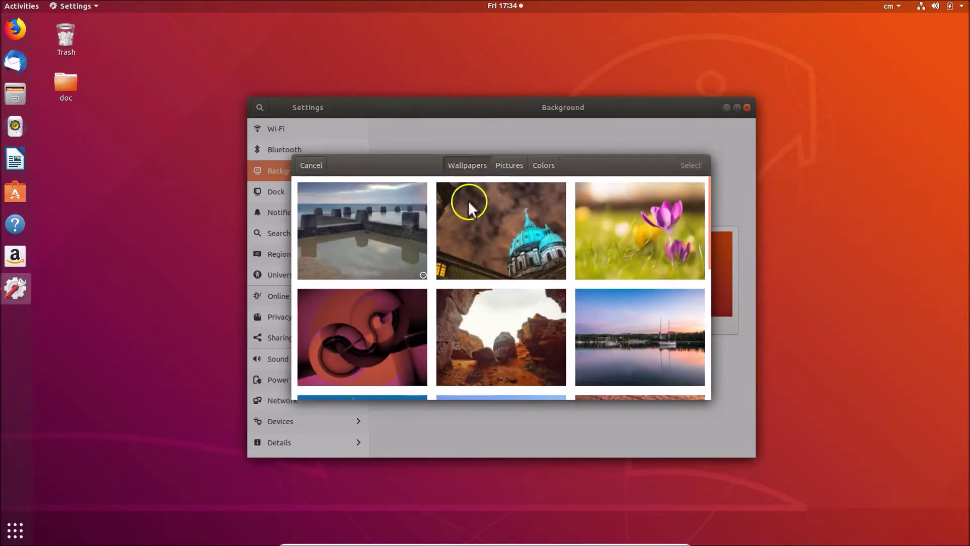
Look through the Wallpapers list and pick the mountain landscape thumbnail
scroll(526, 308, down, 1)
scroll(526, 307, down, 10)
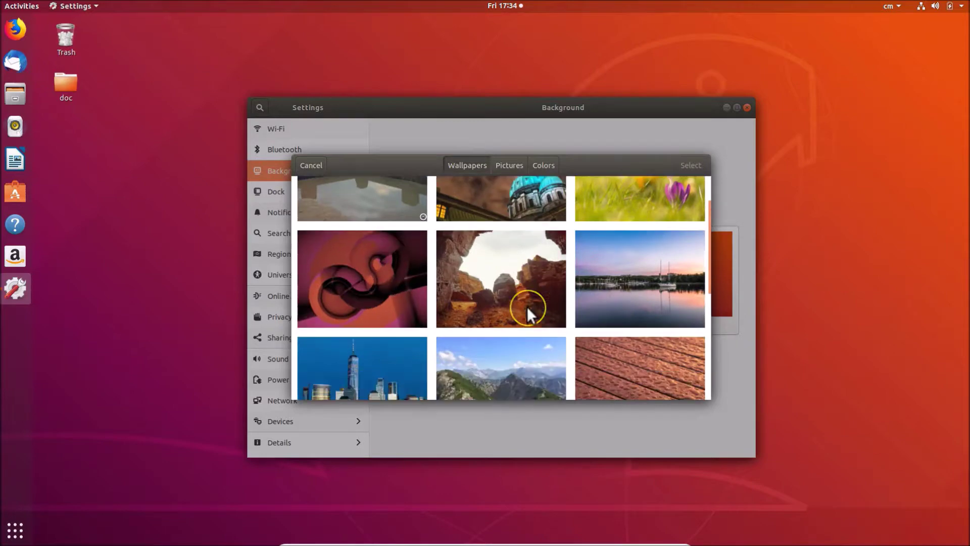
click(539, 361)
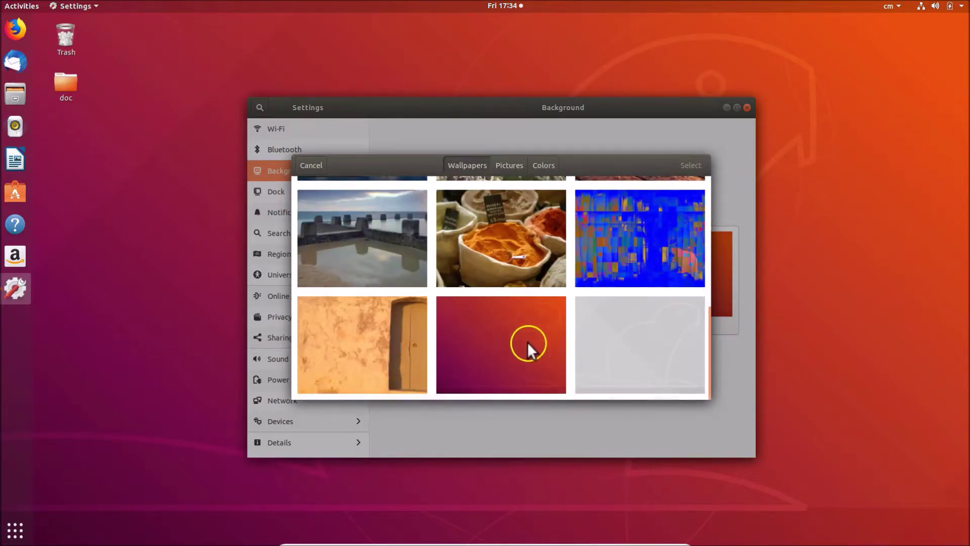
scroll(503, 321, up, 3)
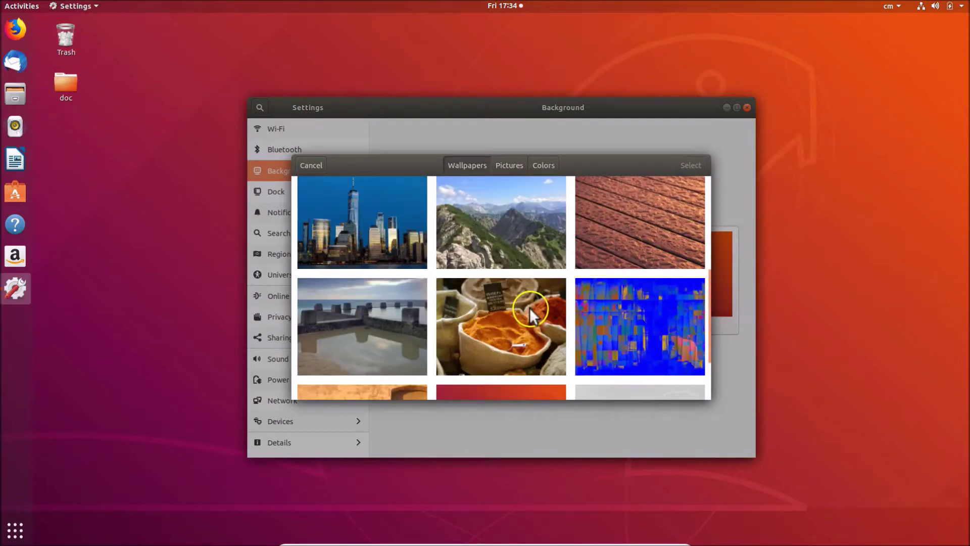
click(506, 249)
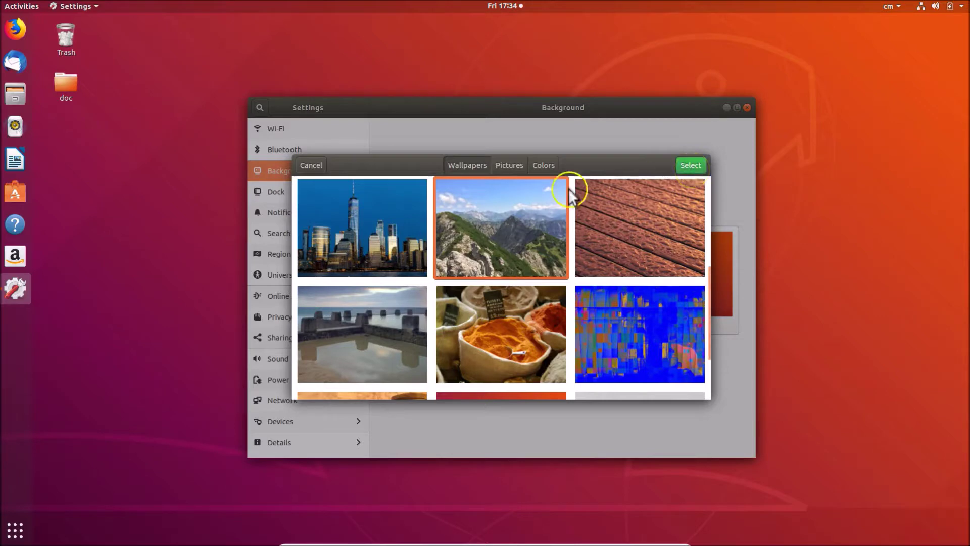
Confirm the mountain wallpaper with Select and close the Settings window
click(688, 167)
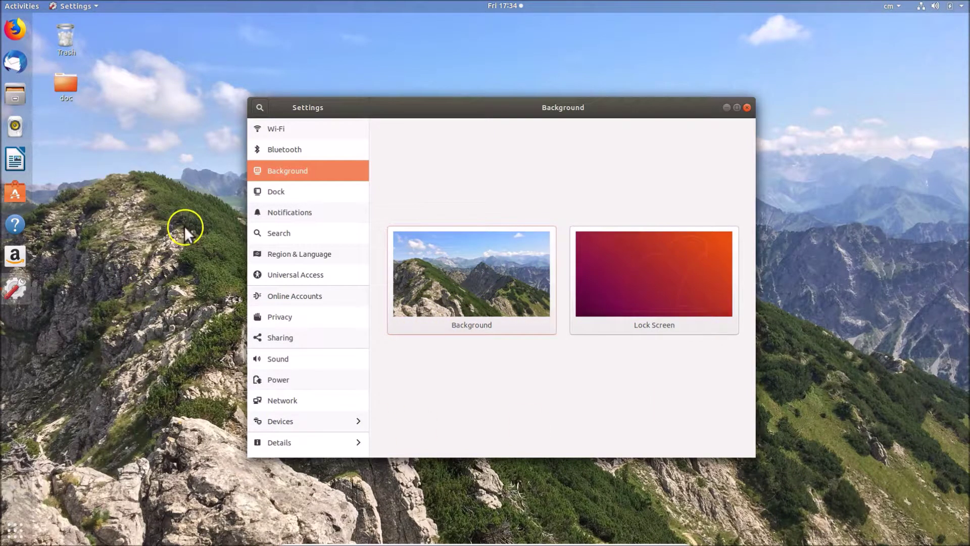
click(746, 108)
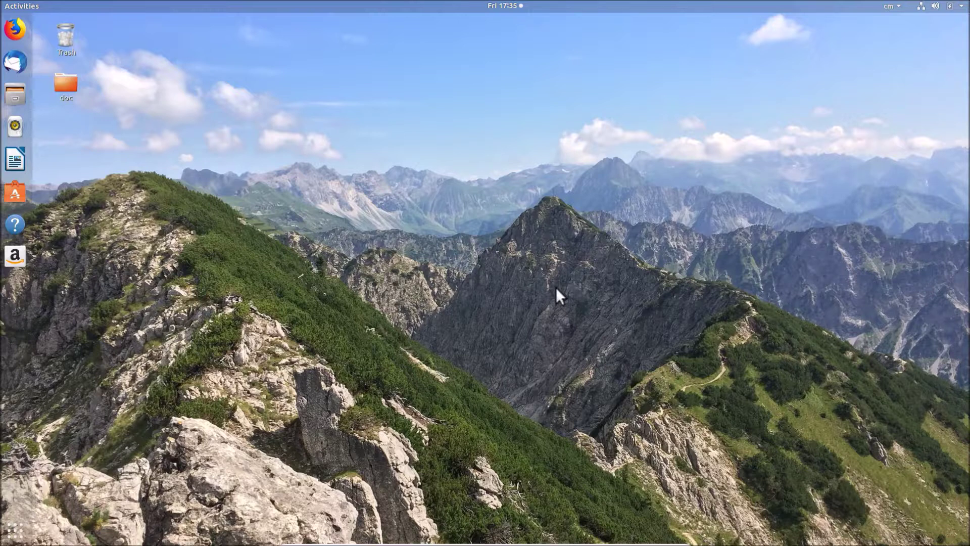
Reopen the background chooser from the desktop menu and show the Pictures tab's three green landscapes
right_click(461, 194)
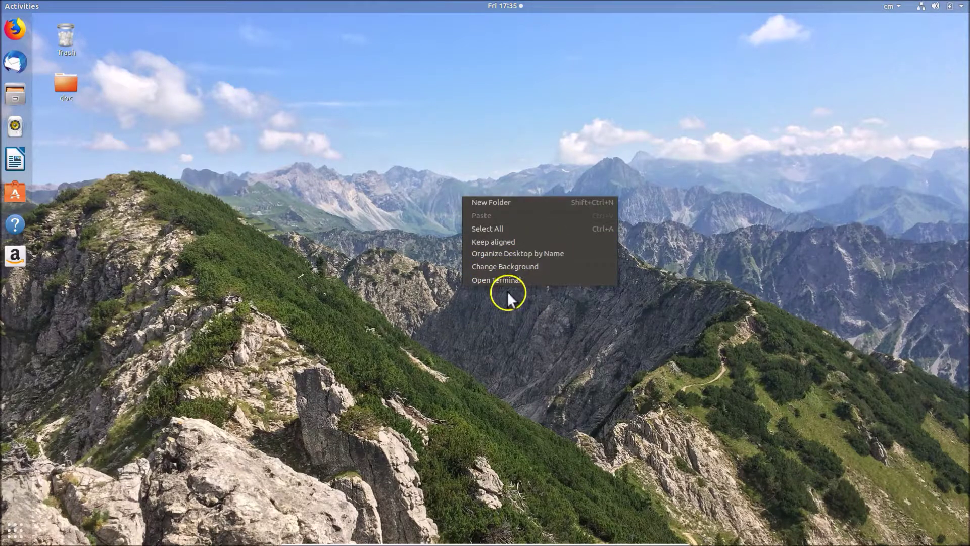
click(504, 266)
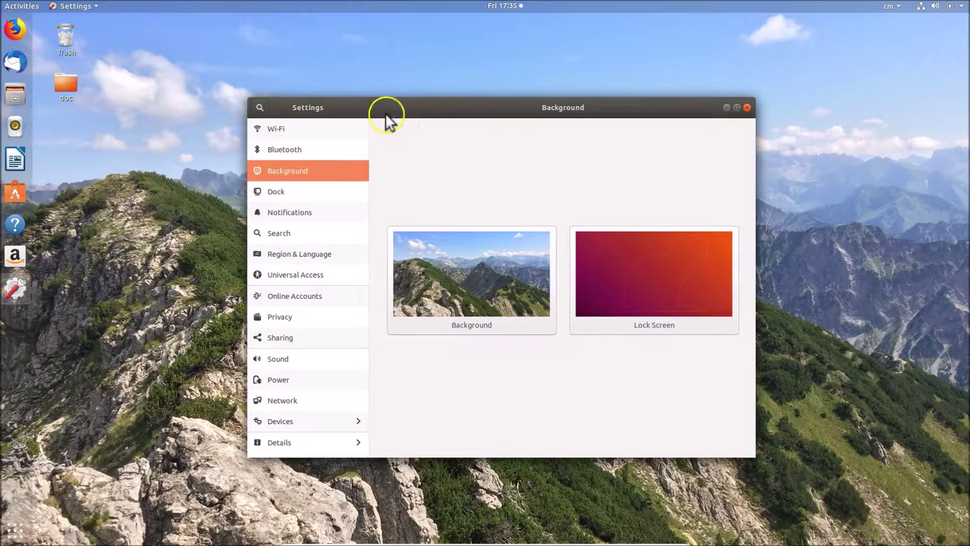
click(471, 291)
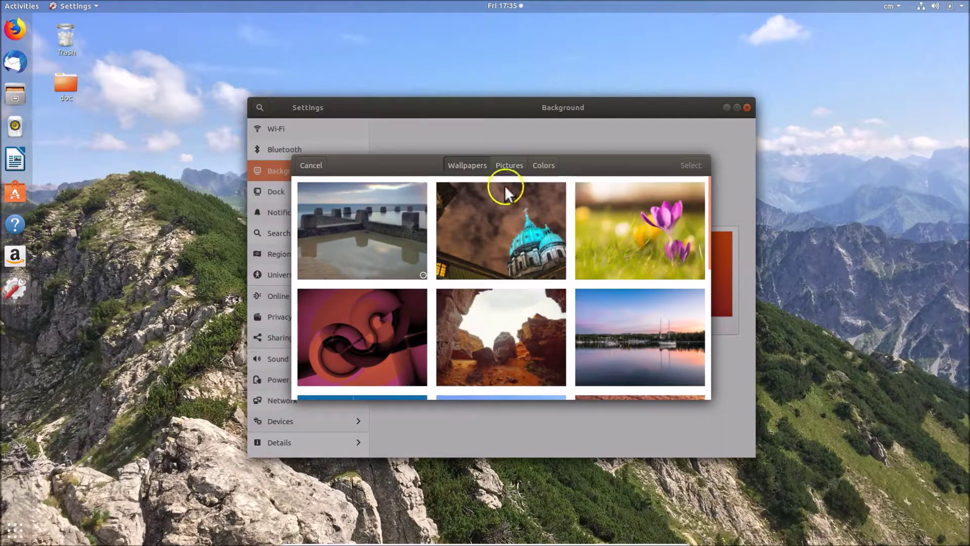
click(506, 165)
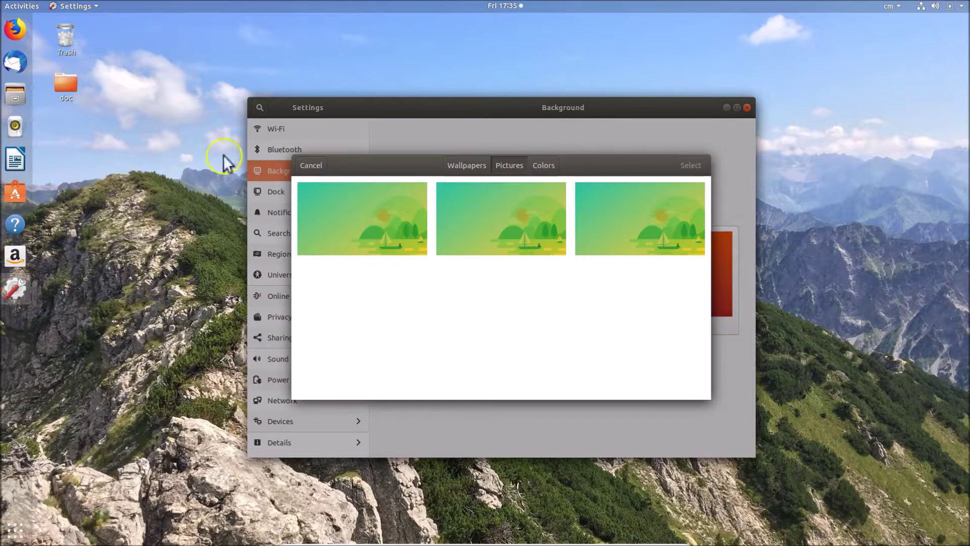
click(22, 103)
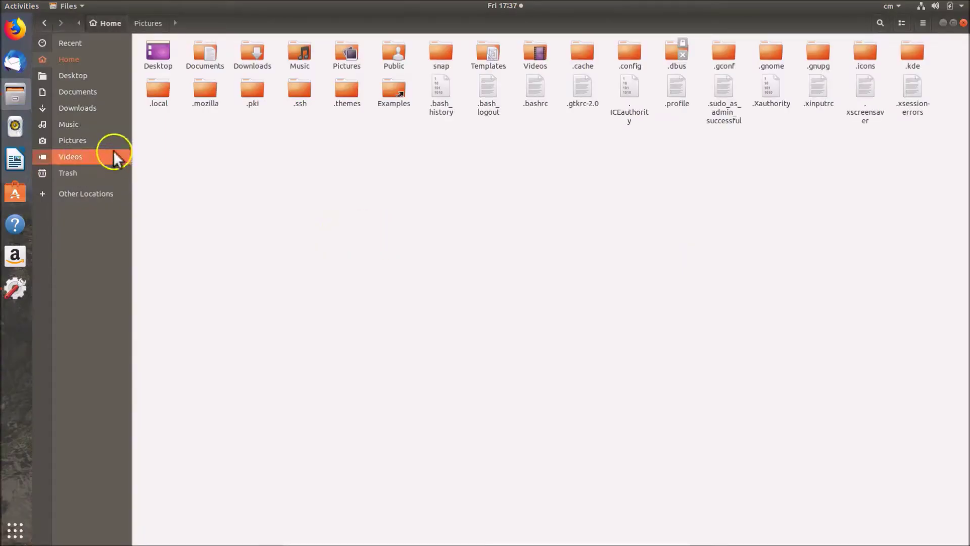
click(90, 141)
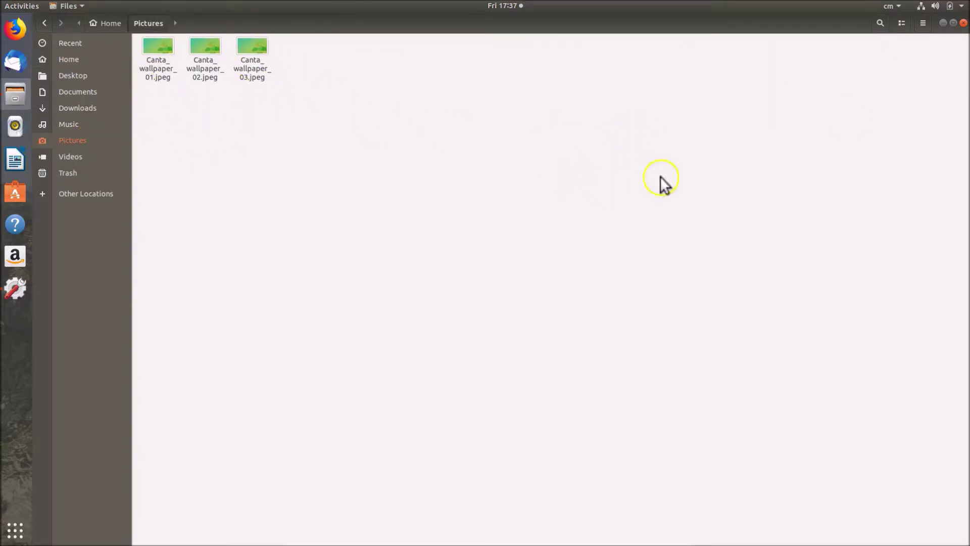
click(964, 24)
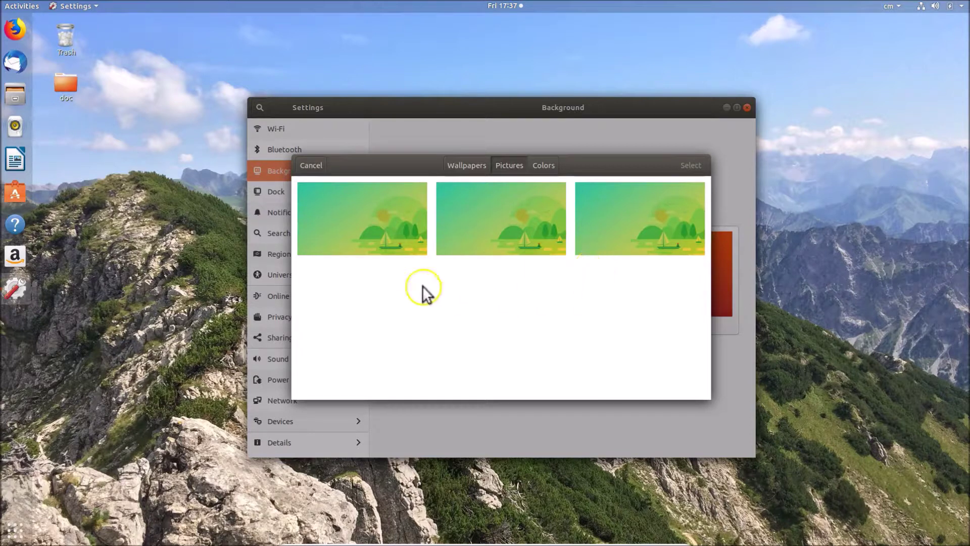
Apply the first green landscape picture with boats as the background and close Settings
click(378, 233)
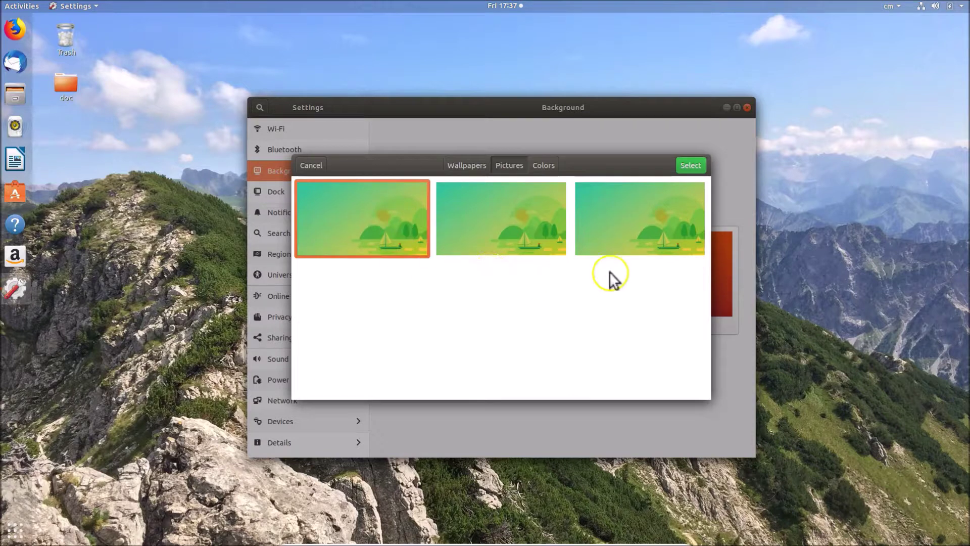
click(688, 164)
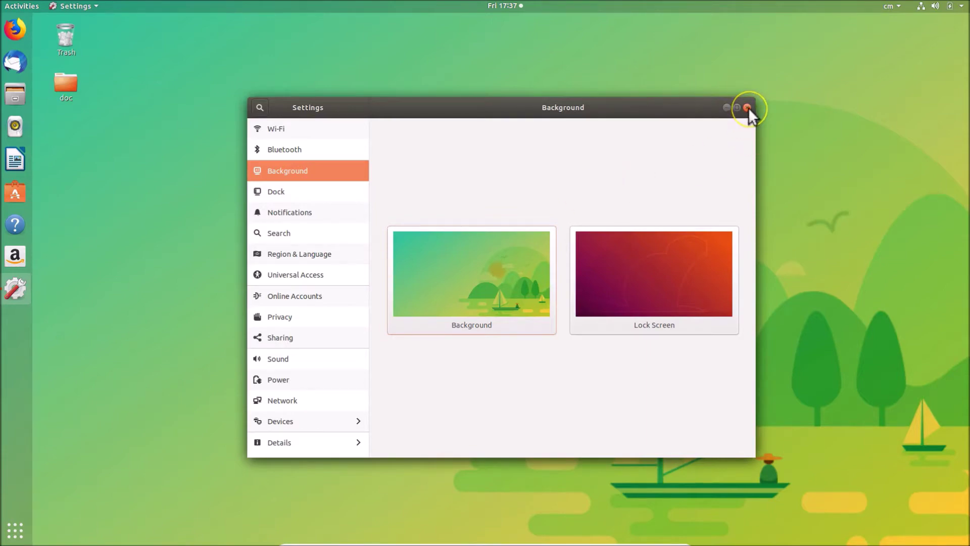
click(748, 107)
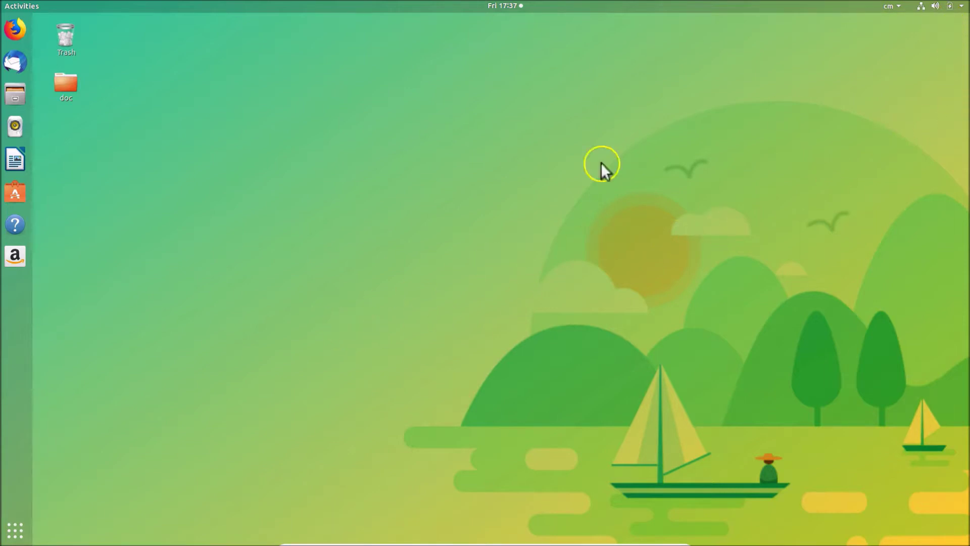
Open the background chooser from the desktop menu and switch to the Colors tab
right_click(400, 161)
click(326, 269)
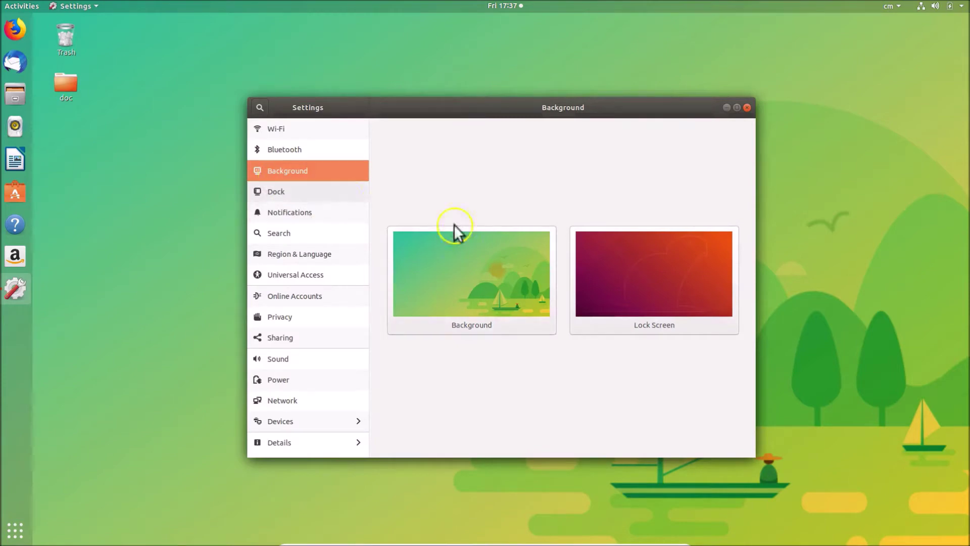
click(494, 287)
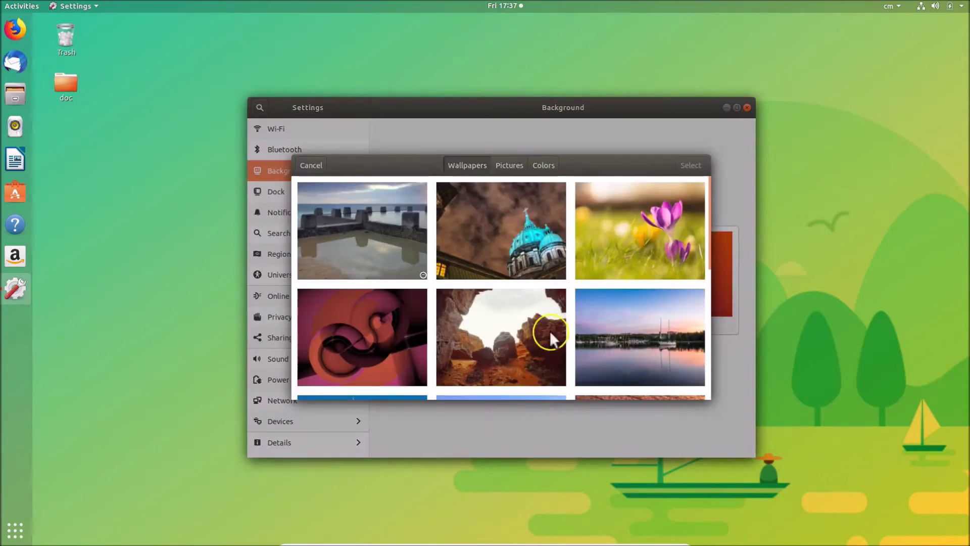
click(545, 164)
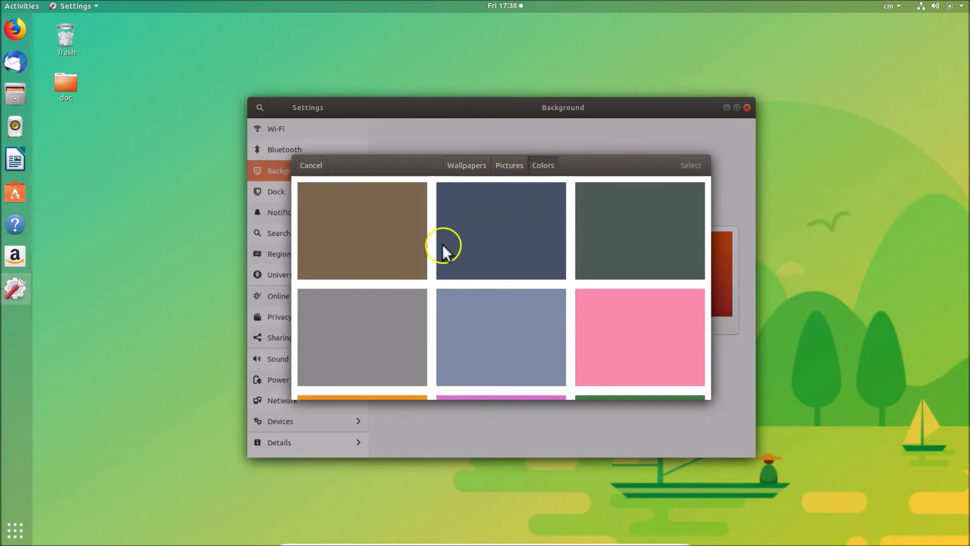
Apply the pink solid colour as the background and close the Settings window
scroll(445, 248, down, 5)
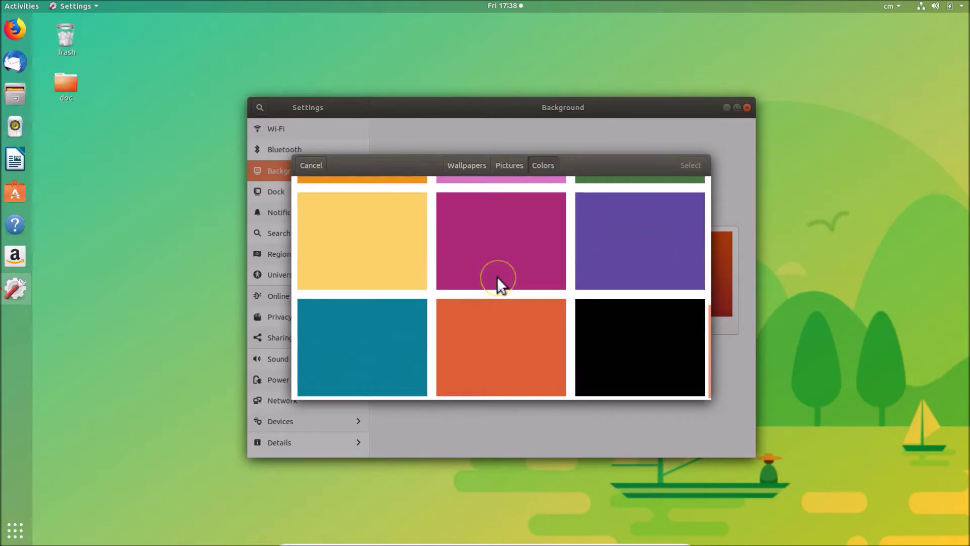
scroll(445, 303, up, 2)
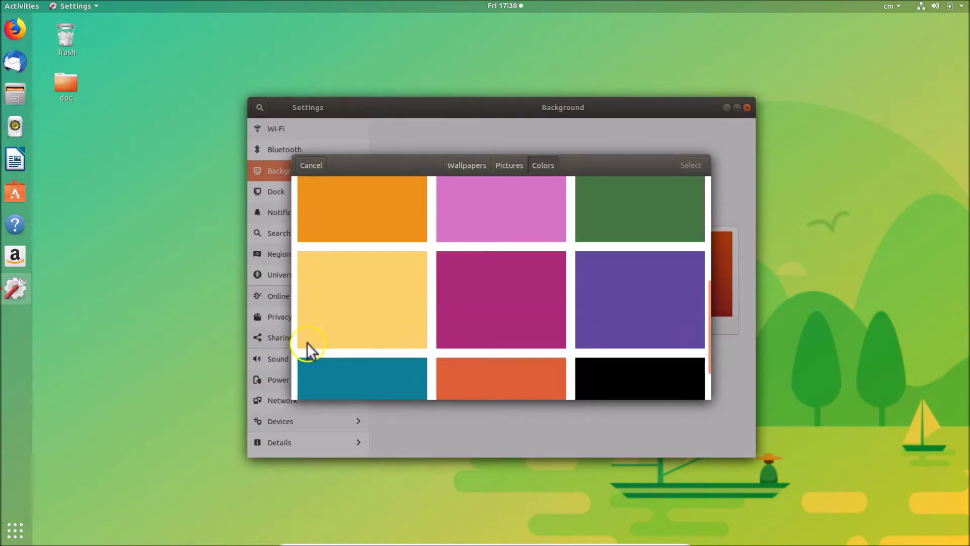
scroll(485, 344, up, 2)
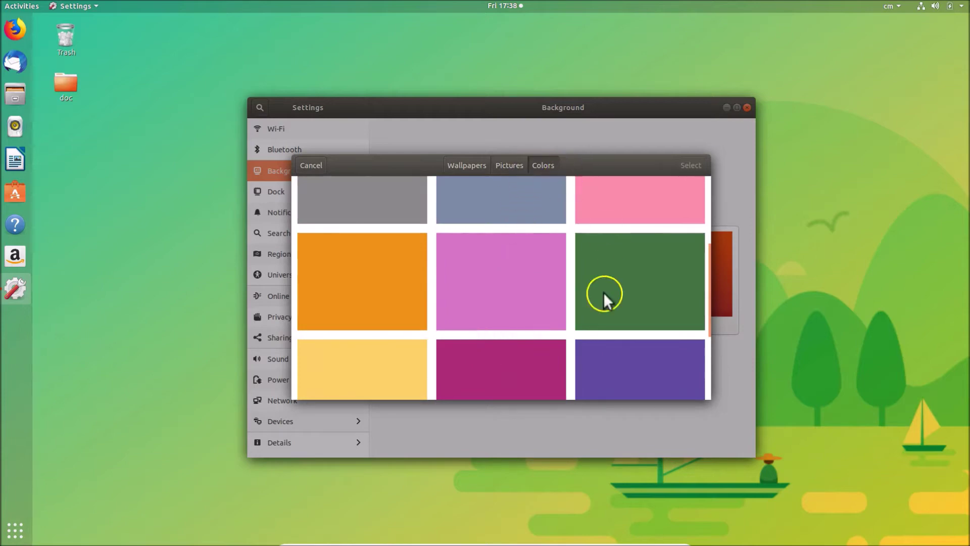
scroll(604, 303, up, 1)
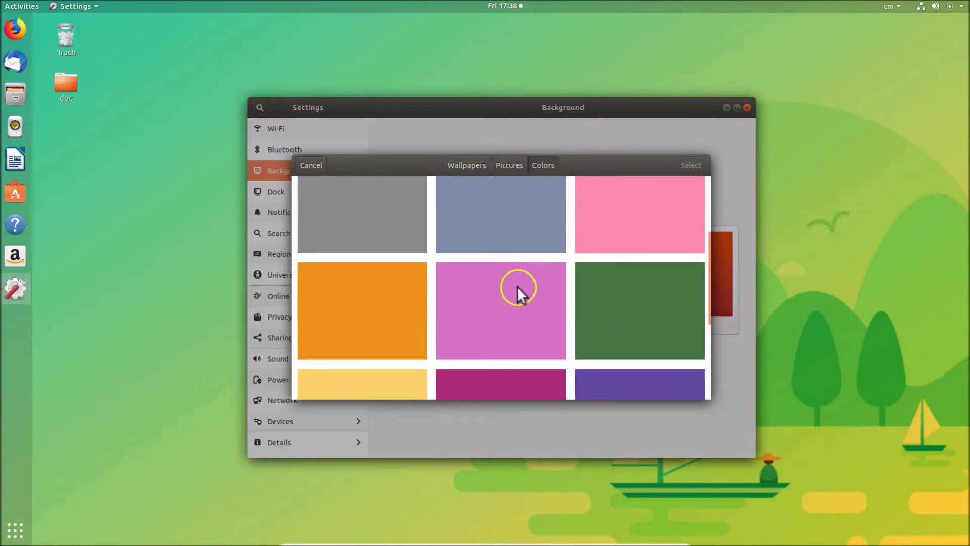
scroll(517, 287, up, 2)
scroll(516, 287, up, 1)
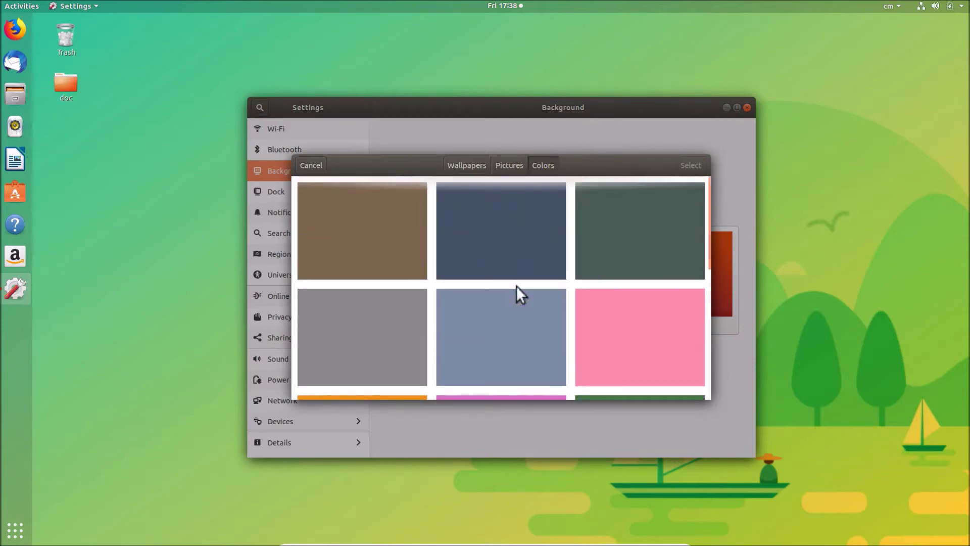
click(659, 324)
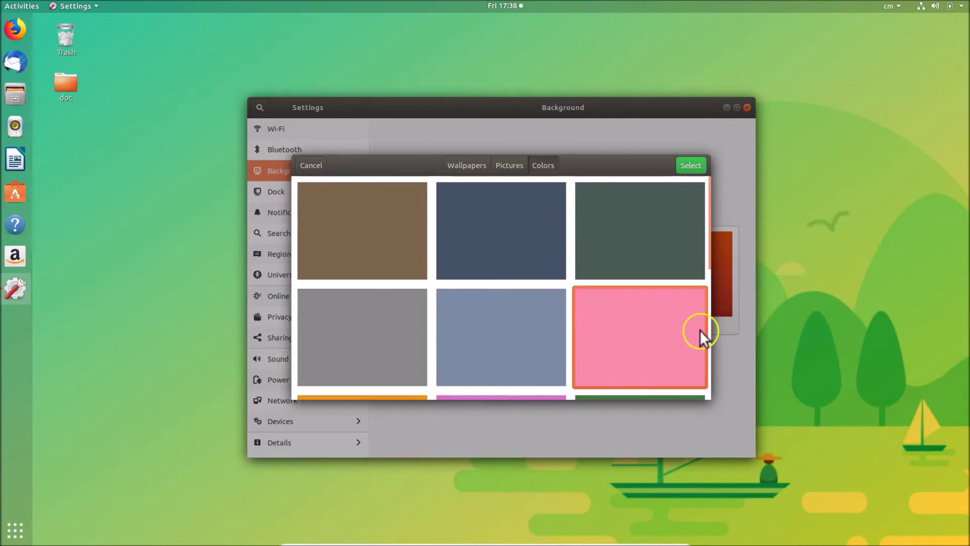
click(699, 166)
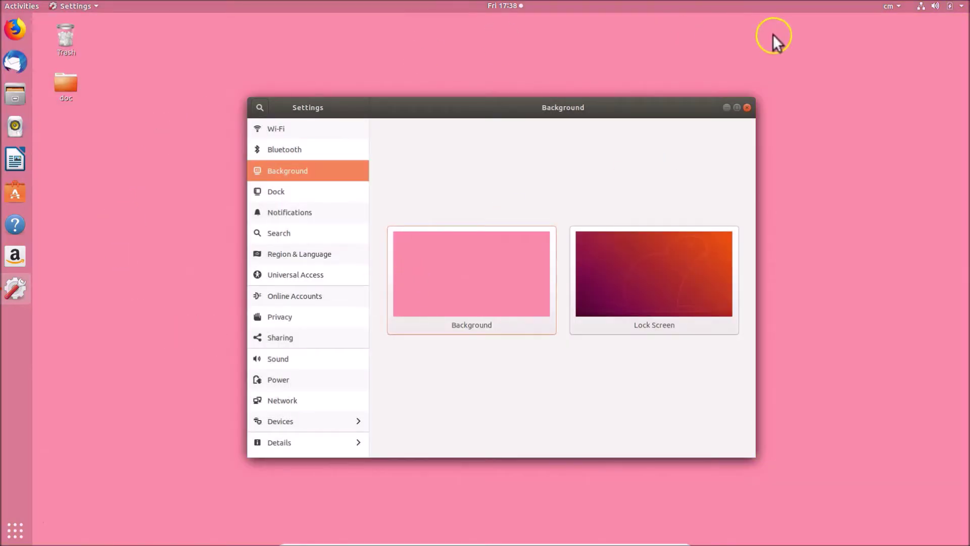
click(747, 107)
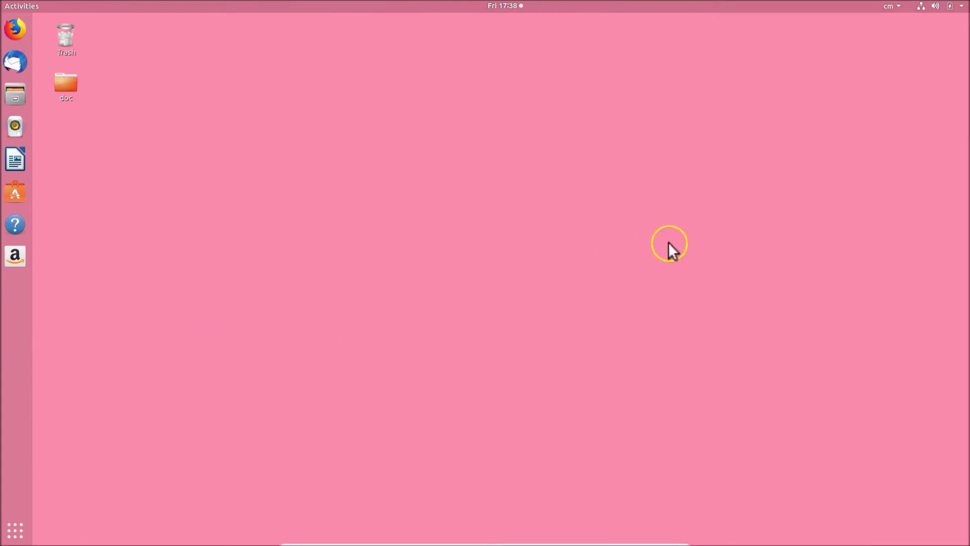
Reopen Settings from the system menu and apply the mountain landscape wallpaper from Wallpapers
click(946, 7)
click(852, 134)
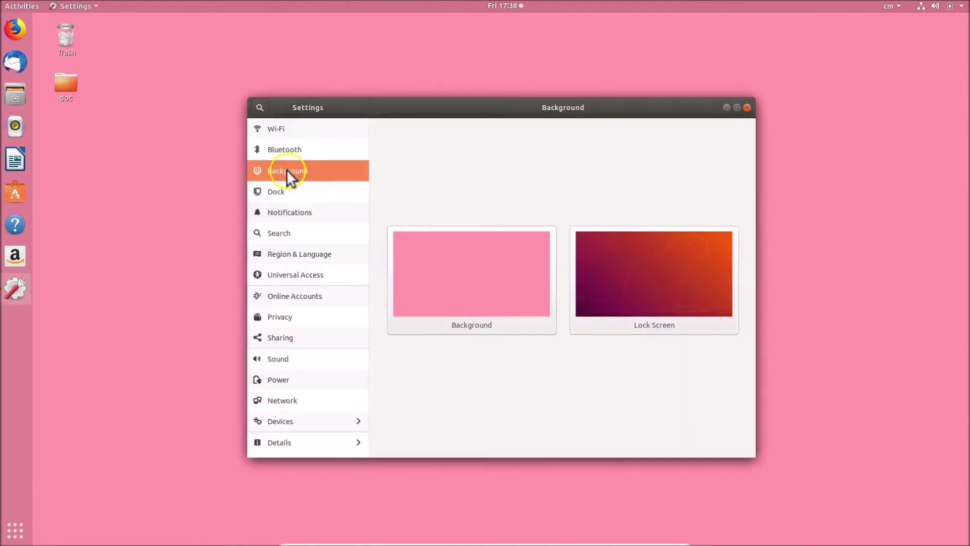
click(473, 281)
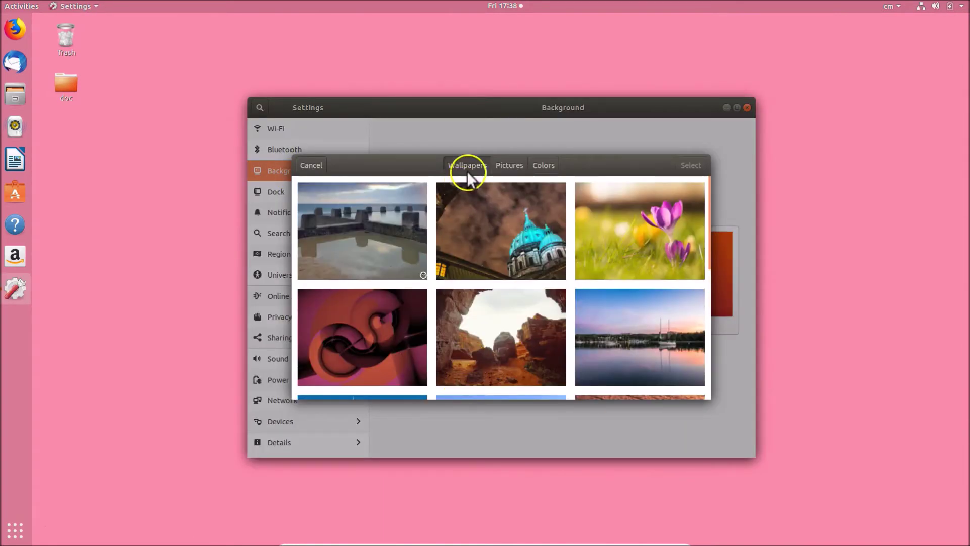
scroll(574, 297, down, 4)
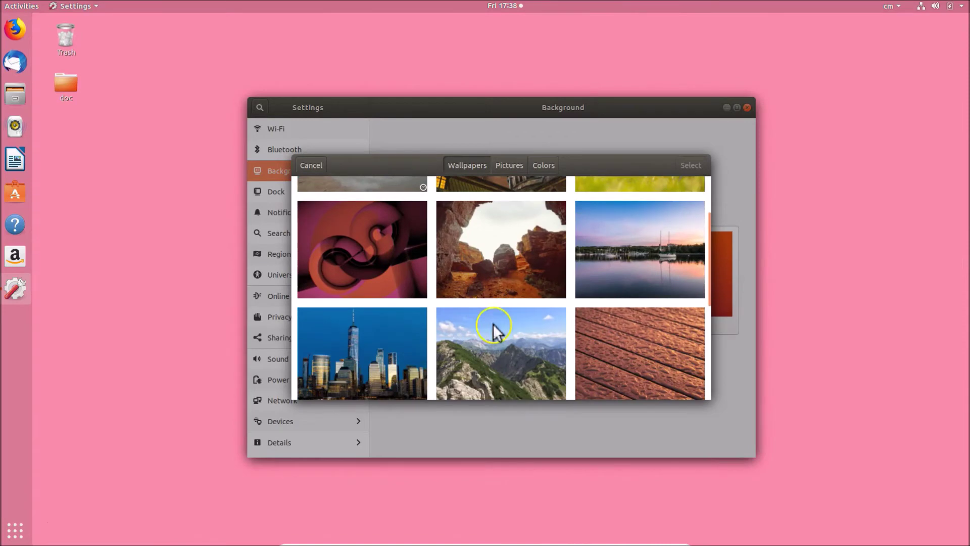
click(509, 351)
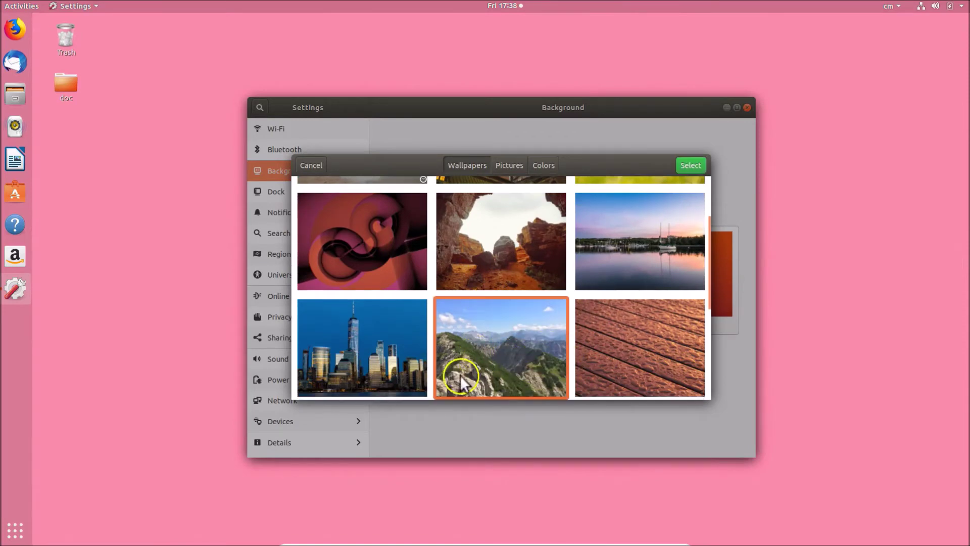
click(690, 166)
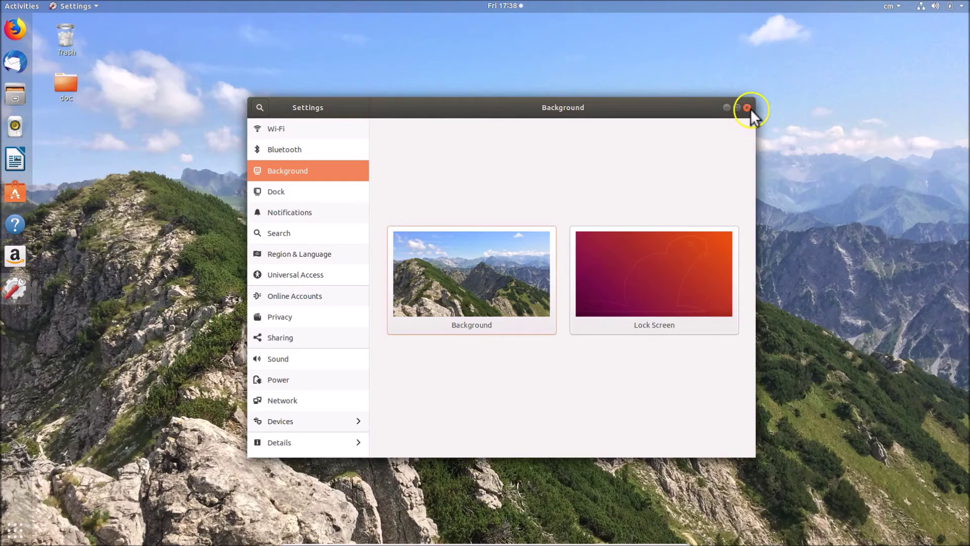
Close the Settings window, leaving the mountain wallpaper visible on the desktop
click(747, 107)
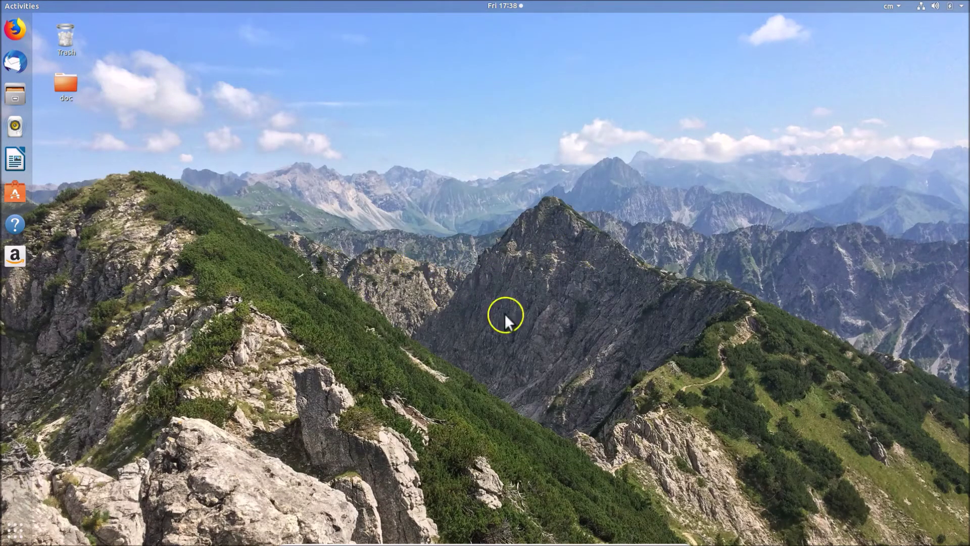